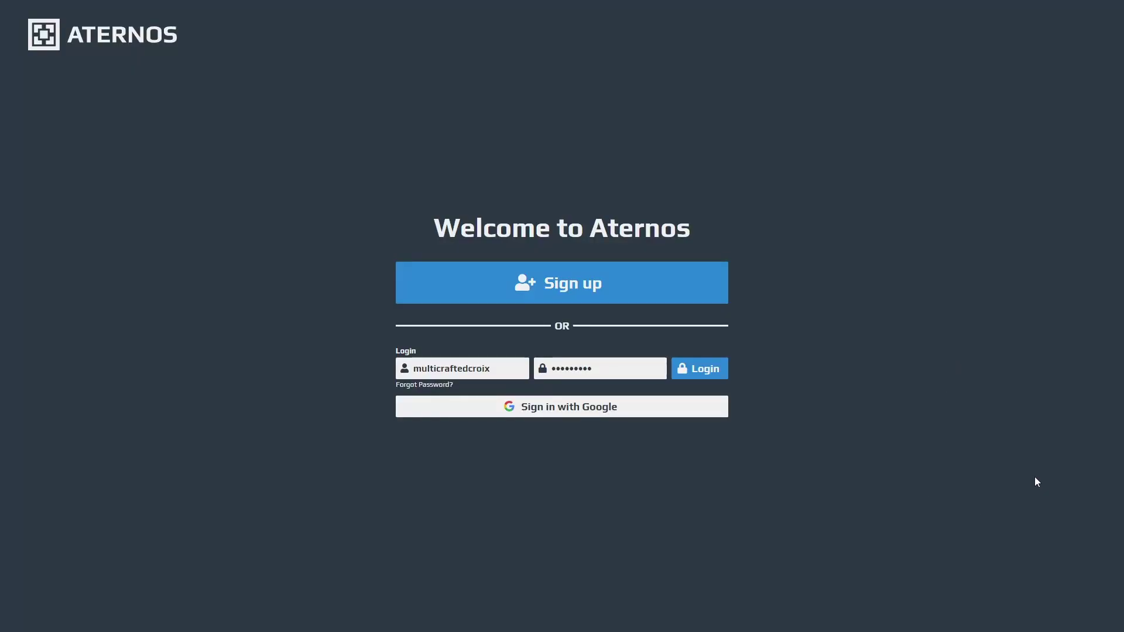
Step: Start a new account with a valid username, accepting the terms of service and privacy policy
{"action": "left_click", "coordinate": [620, 300]}
{"action": "left_click_drag", "start_coordinate": [610, 266], "coordinate": [552, 292]}
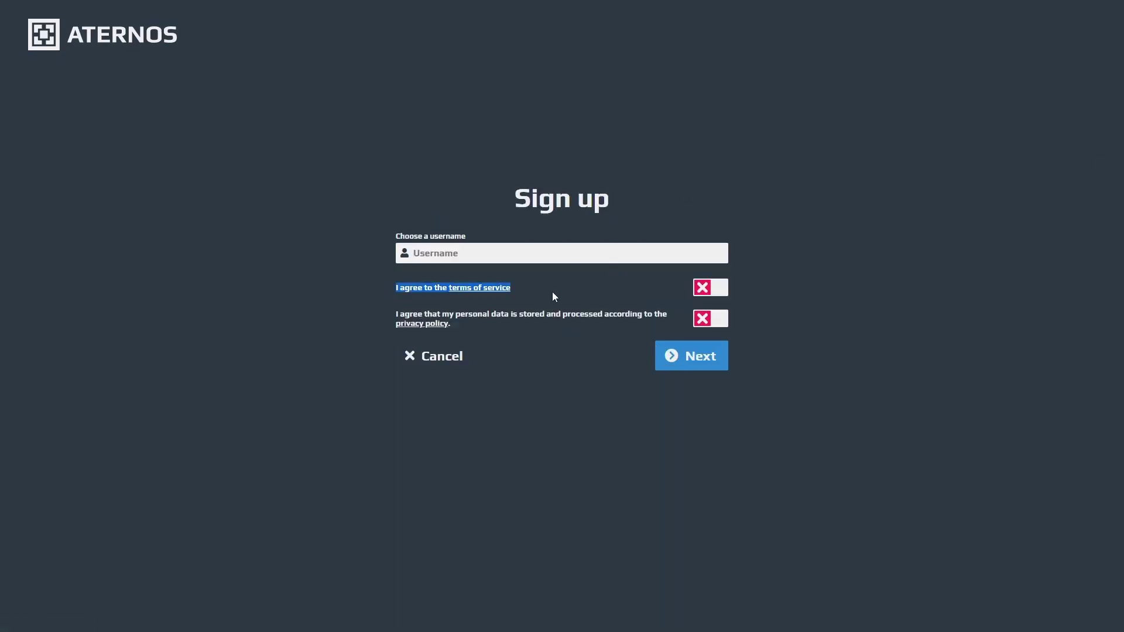
{"action": "left_click", "coordinate": [479, 253]}
{"action": "type", "text": "vdfcsxljmk;bnxckghlfndzskgjblh"}
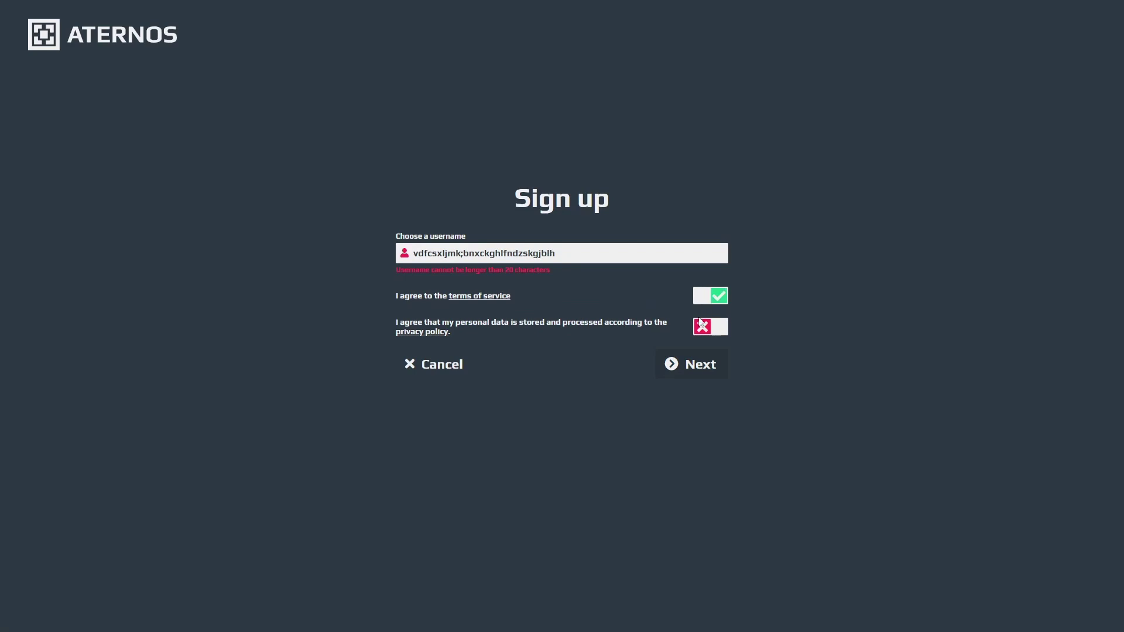
{"action": "left_click", "coordinate": [723, 330]}
{"action": "key", "text": "BackSpace"}
{"action": "key", "text": "BackSpace"}
{"action": "key", "text": "BackSpace"}
{"action": "key", "text": "BackSpace"}
{"action": "key", "text": "BackSpace"}
{"action": "key", "text": "BackSpace"}
{"action": "key", "text": "BackSpace"}
{"action": "key", "text": "BackSpace"}
{"action": "key", "text": "BackSpace"}
{"action": "key", "text": "BackSpace"}
{"action": "key", "text": "BackSpace"}
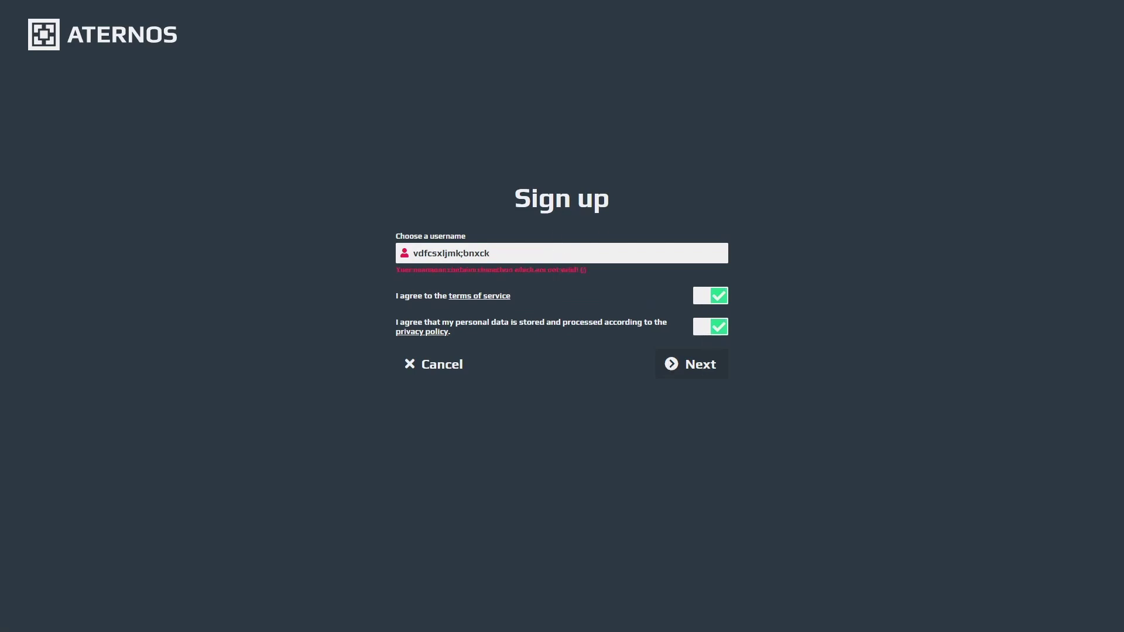
{"action": "key", "text": "BackSpace"}
{"action": "key", "text": "Return"}
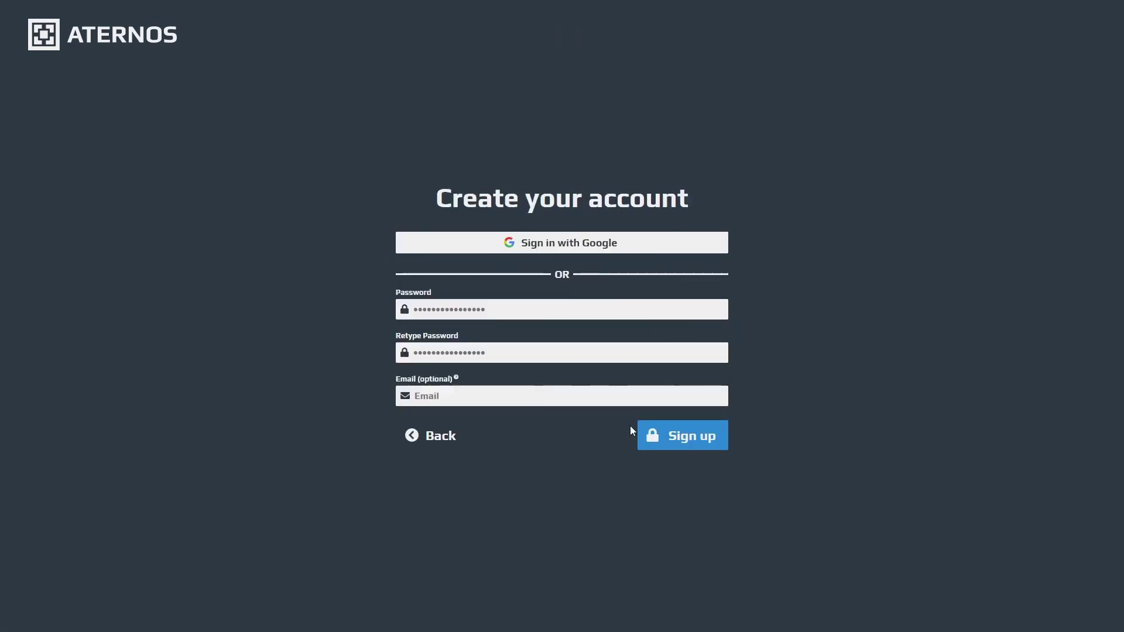
Step: Enter and confirm the account password, then submit the sign-up
{"action": "left_click", "coordinate": [434, 377]}
{"action": "key", "text": "BackSpace"}
{"action": "key", "text": "BackSpace"}
{"action": "key", "text": "BackSpace"}
{"action": "key", "text": "BackSpace"}
{"action": "key", "text": "BackSpace"}
{"action": "key", "text": "BackSpace"}
{"action": "key", "text": "BackSpace"}
{"action": "key", "text": "BackSpace"}
{"action": "key", "text": "BackSpace"}
{"action": "key", "text": "BackSpace"}
{"action": "key", "text": "BackSpace"}
{"action": "key", "text": "Return"}
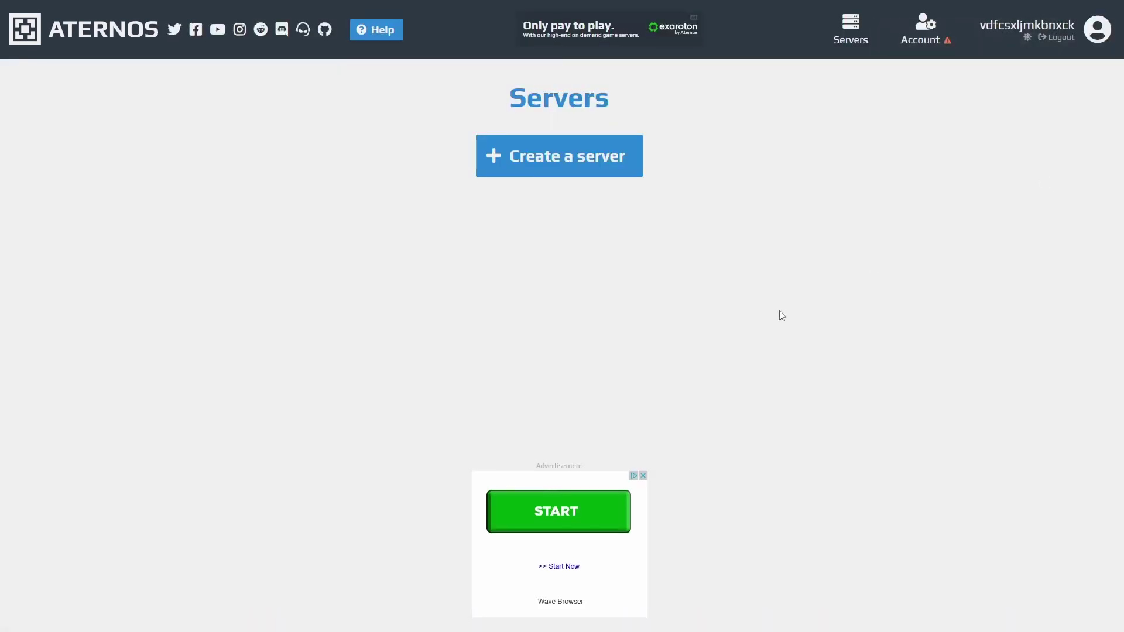
Step: Create a Java Edition server with the address minecraftedcroix.aternos.me
{"action": "left_click", "coordinate": [542, 170]}
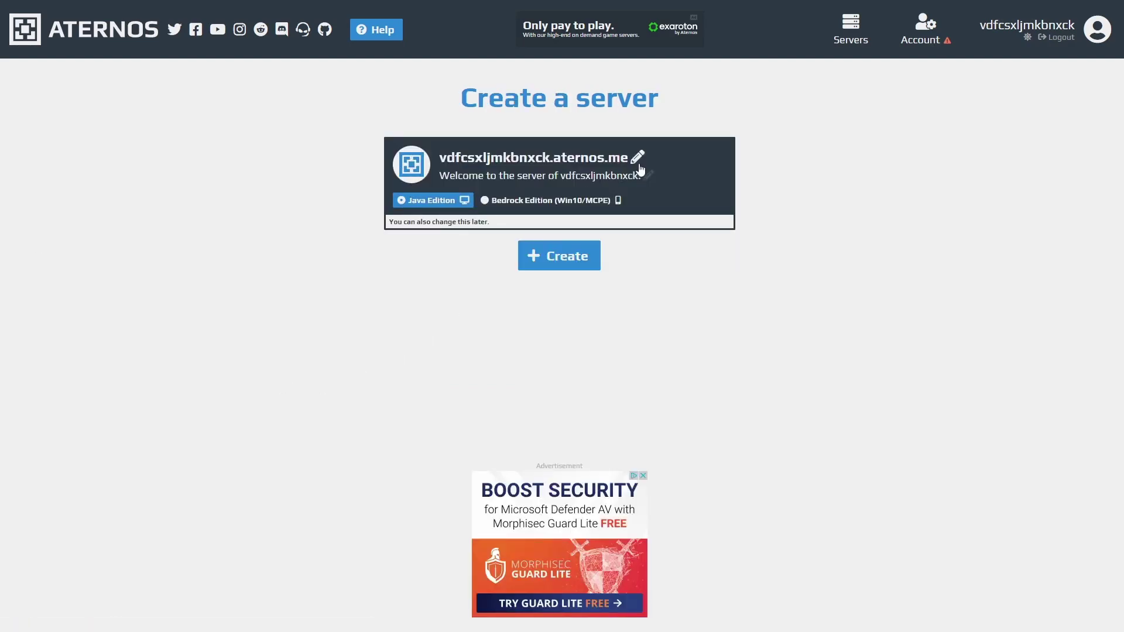
{"action": "left_click", "coordinate": [637, 158]}
{"action": "key", "text": "ctrl+a"}
{"action": "type", "text": "minecraftedcroix"}
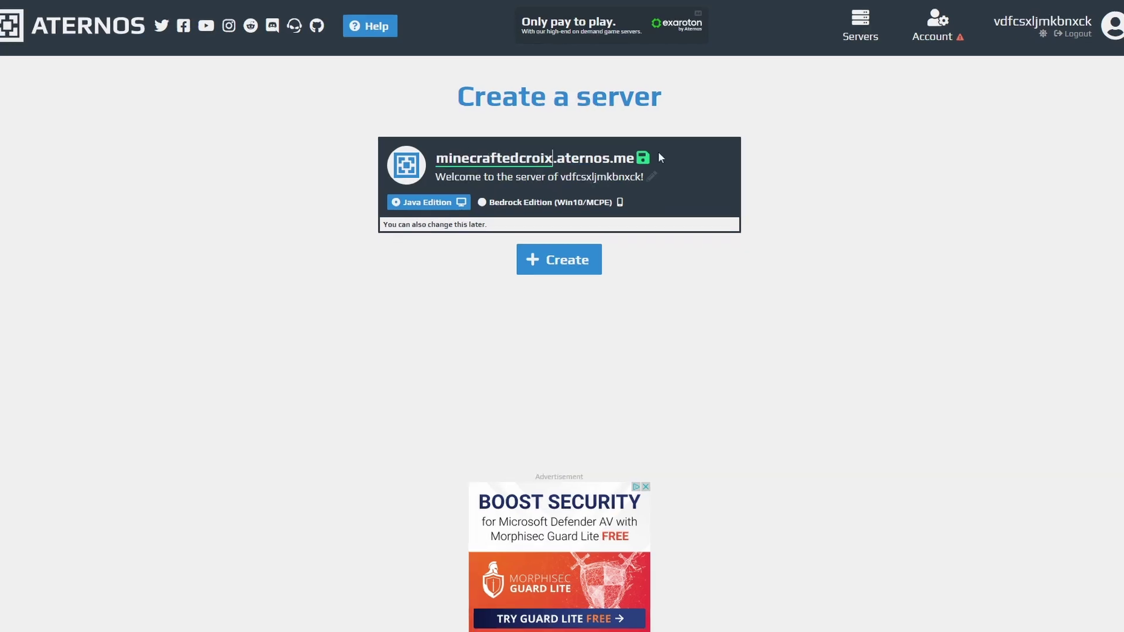
{"action": "left_click", "coordinate": [687, 160]}
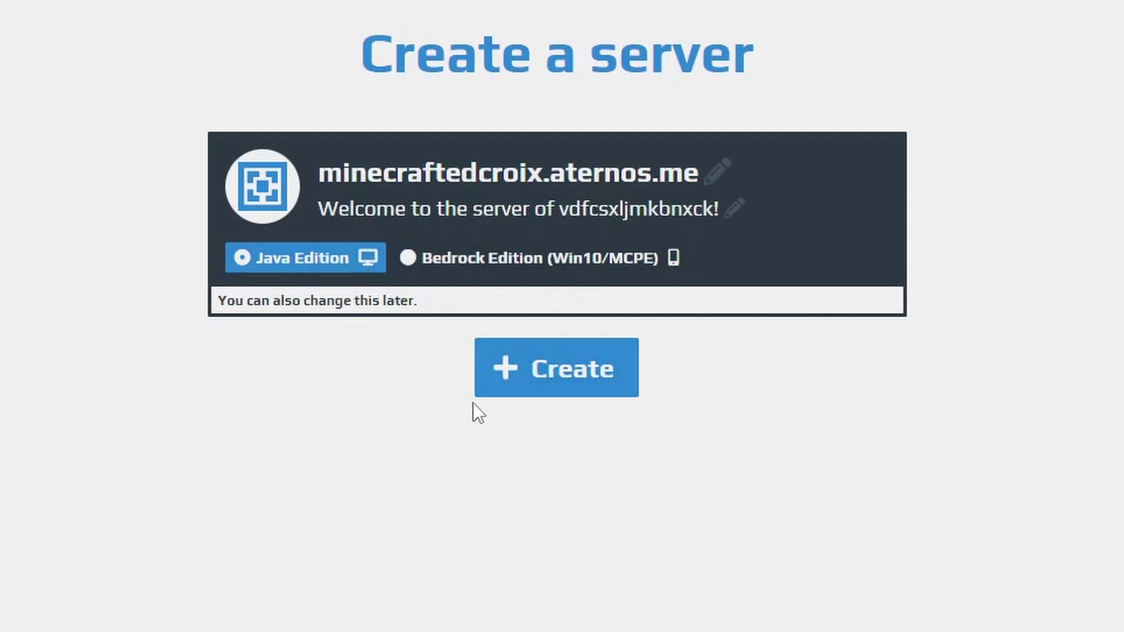
{"action": "left_click", "coordinate": [520, 382]}
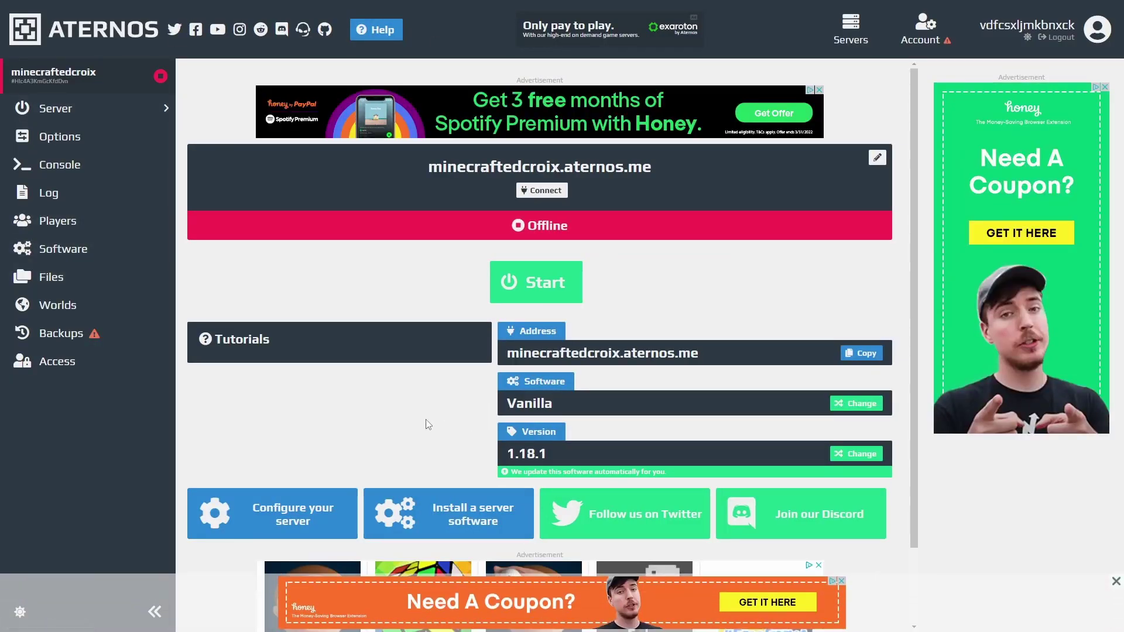
Step: Change the server software to Spigot/Bukkit version 1.18.1 and install it
{"action": "scroll", "coordinate": [416, 427], "scroll_direction": "down", "scroll_amount": 1}
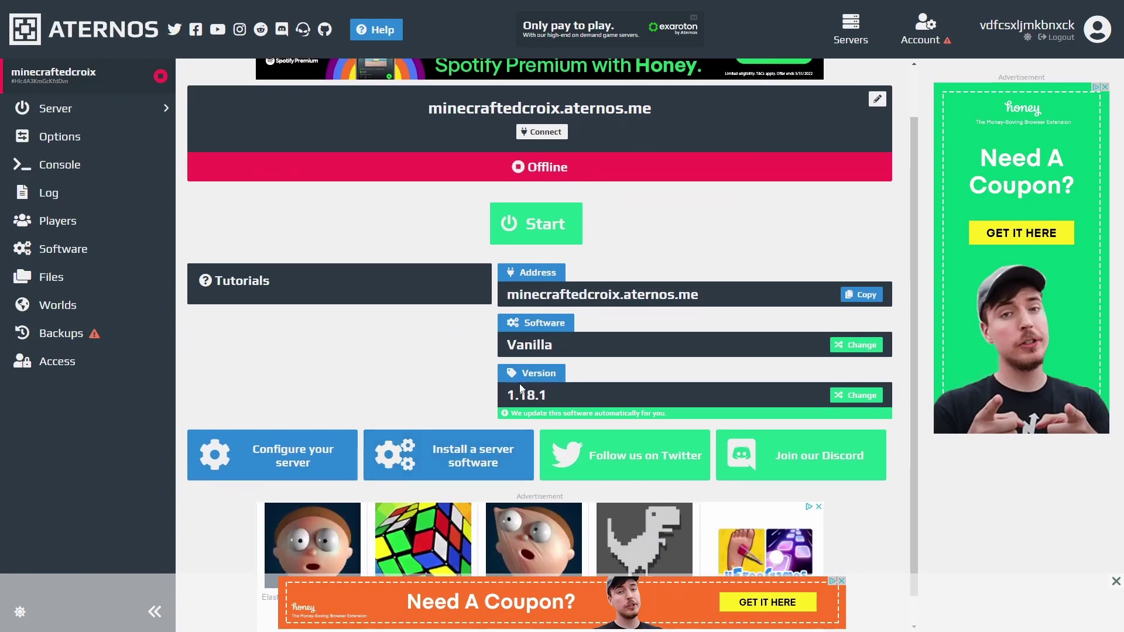
{"action": "left_click", "coordinate": [841, 347]}
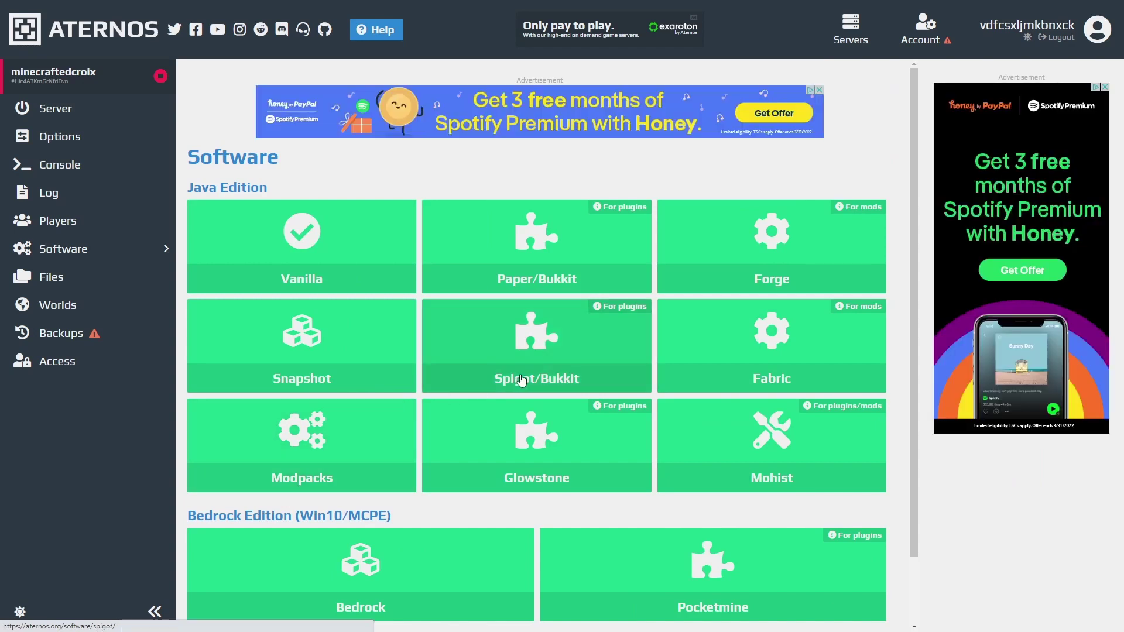
{"action": "left_click", "coordinate": [514, 349]}
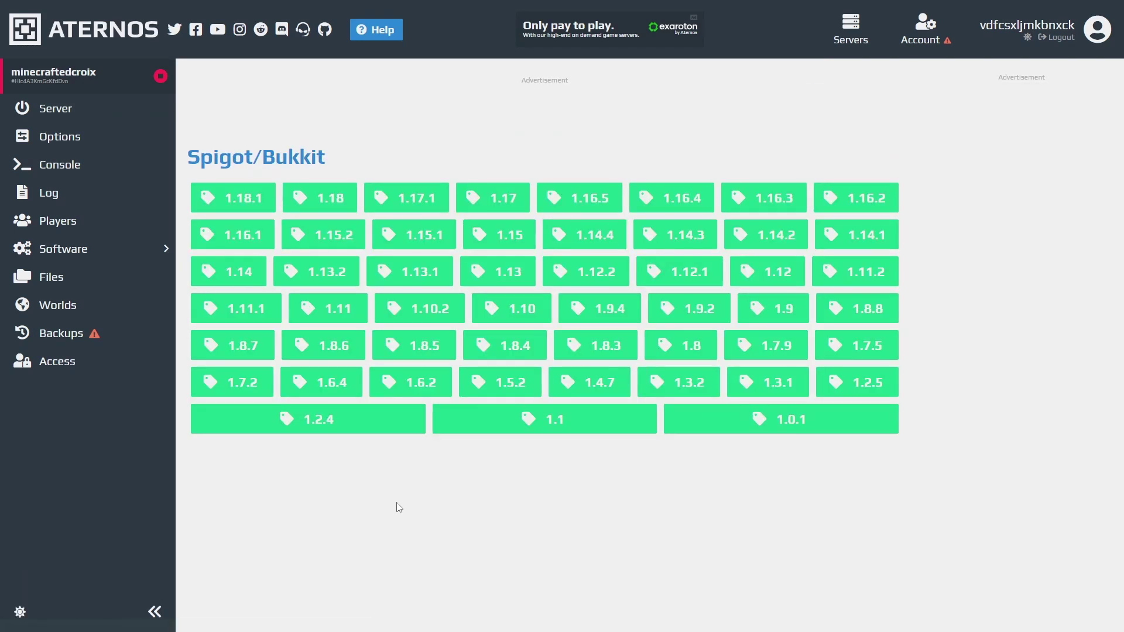
{"action": "left_click", "coordinate": [239, 202]}
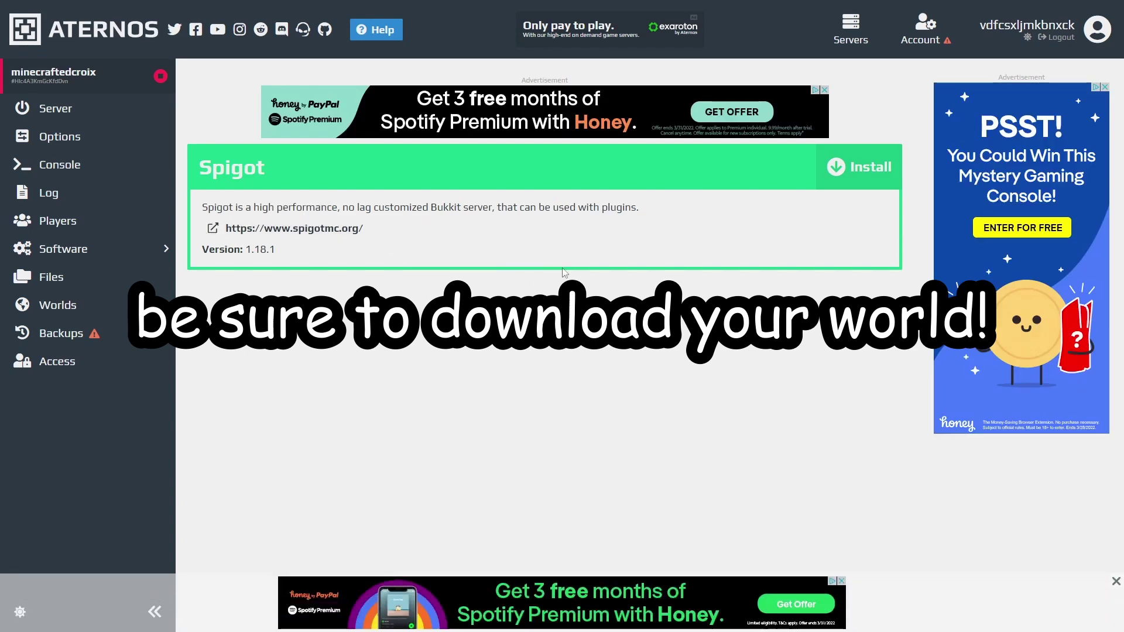
{"action": "left_click", "coordinate": [820, 172]}
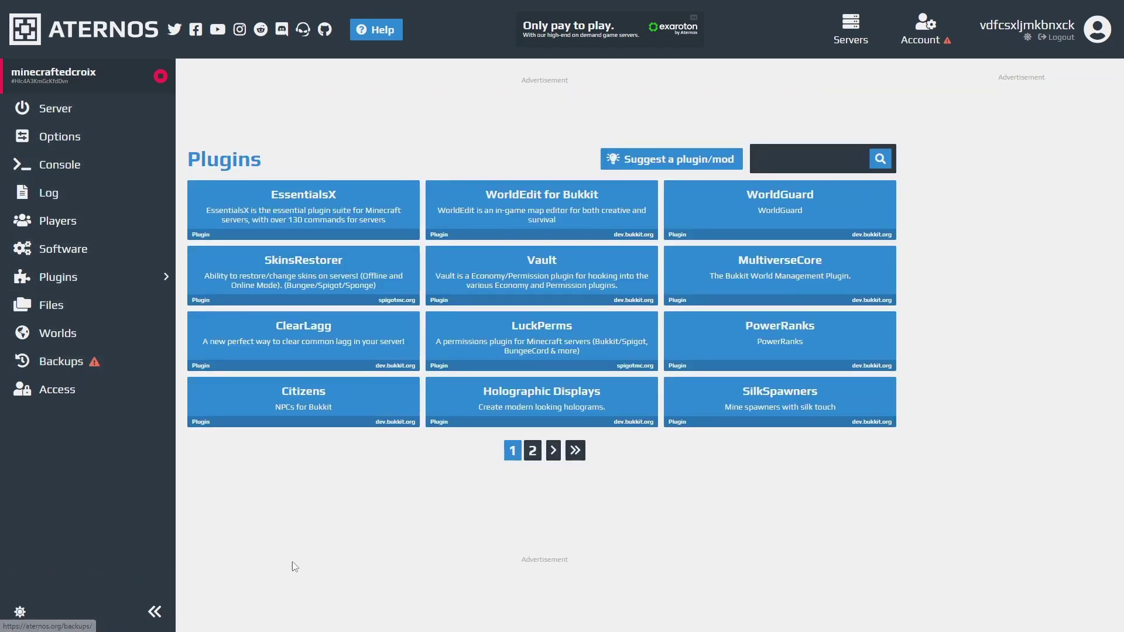
Step: Search plugins for 'gey', install GeyserMC, and return to the server overview
{"action": "left_click", "coordinate": [804, 162]}
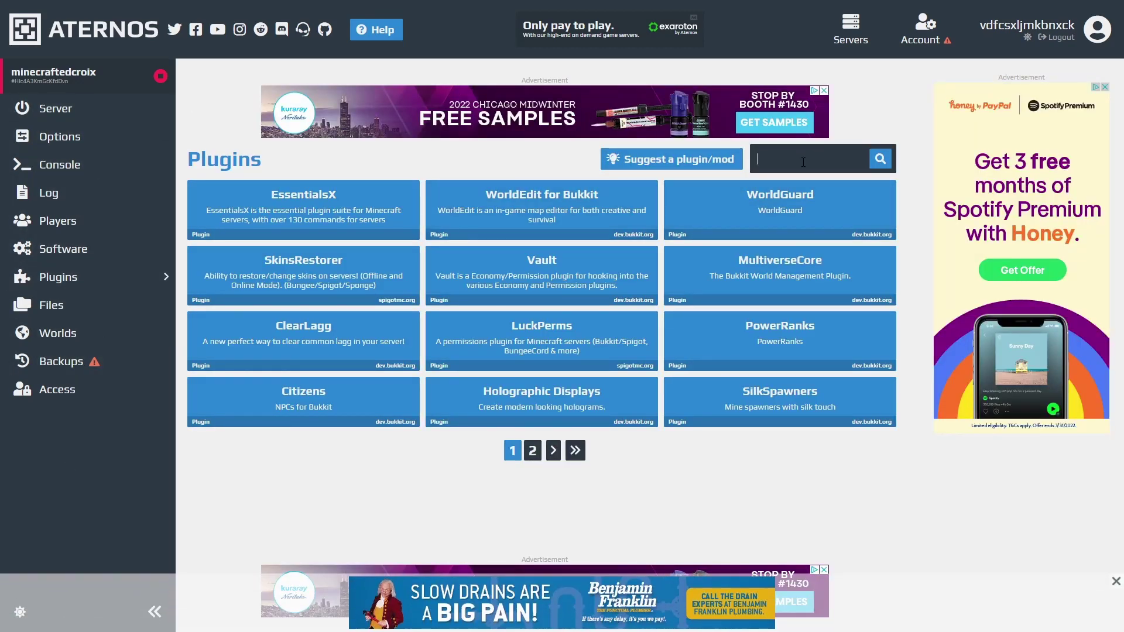
{"action": "type", "text": "geyser"}
{"action": "key", "text": "Return"}
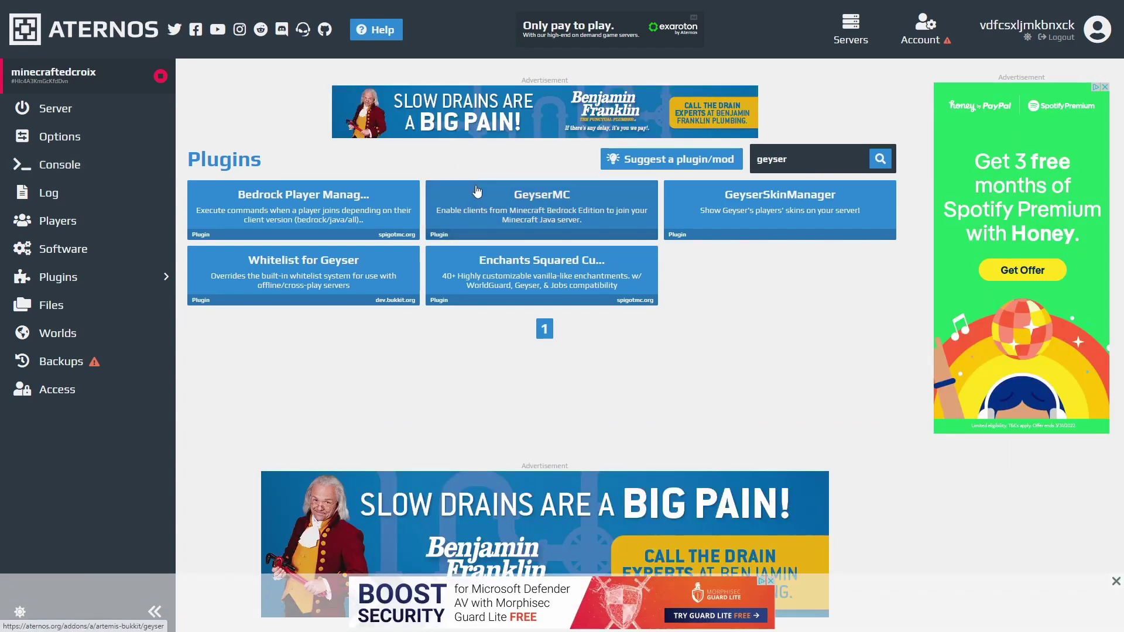
{"action": "left_click", "coordinate": [477, 192]}
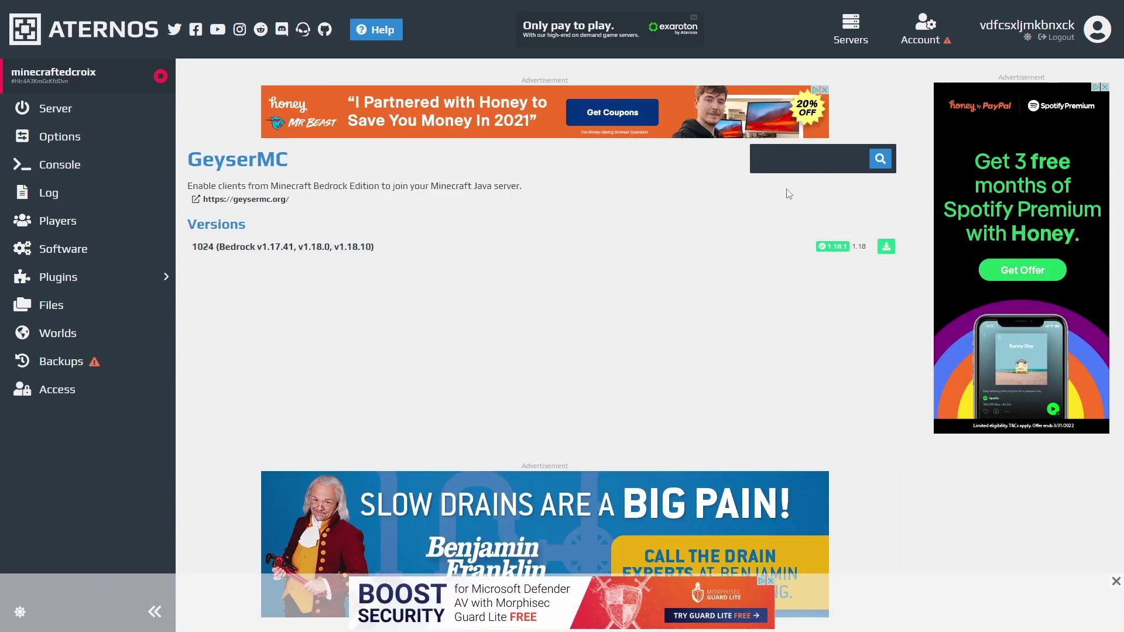
{"action": "left_click", "coordinate": [887, 247]}
{"action": "left_click", "coordinate": [52, 111]}
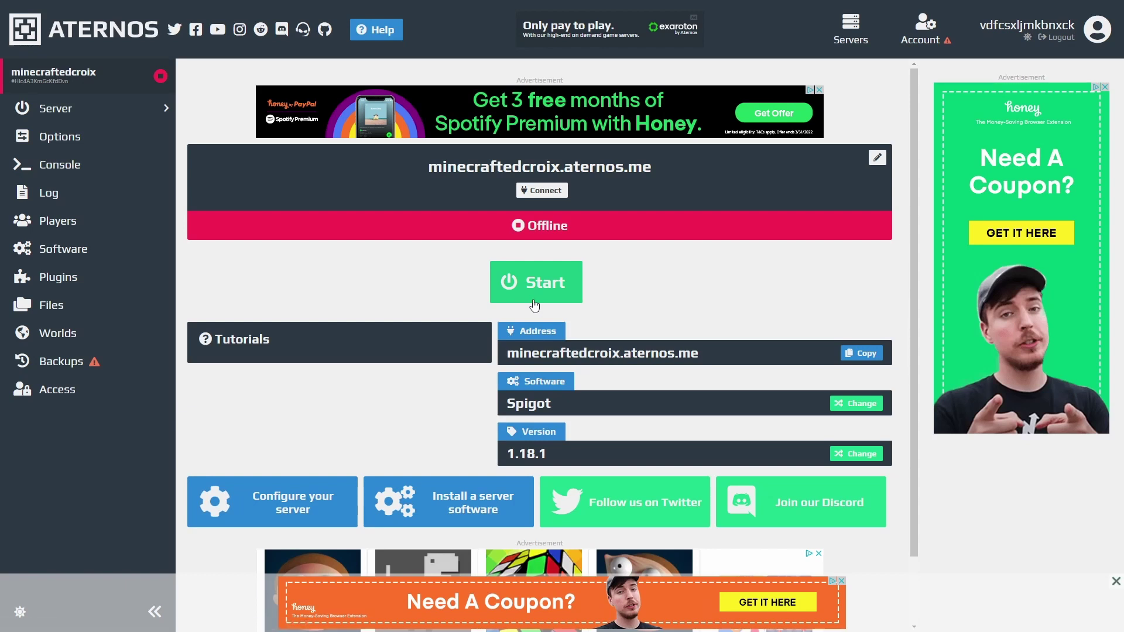
Step: In server.properties under Files, set the Simulation distance to 3 and save it
{"action": "left_click", "coordinate": [82, 138]}
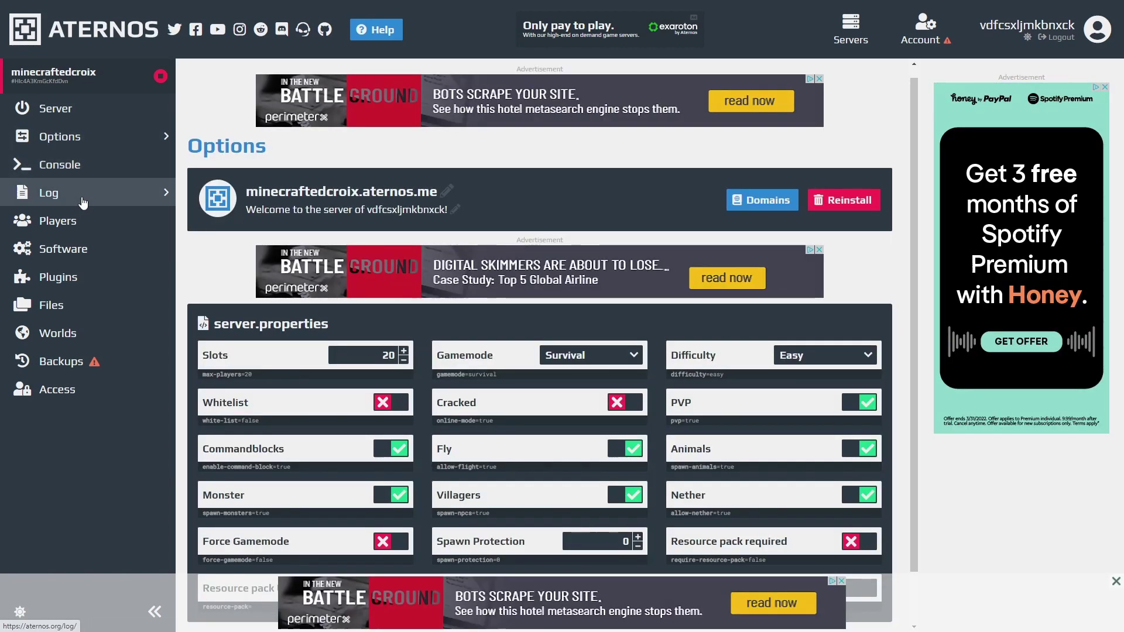
{"action": "left_click", "coordinate": [58, 301]}
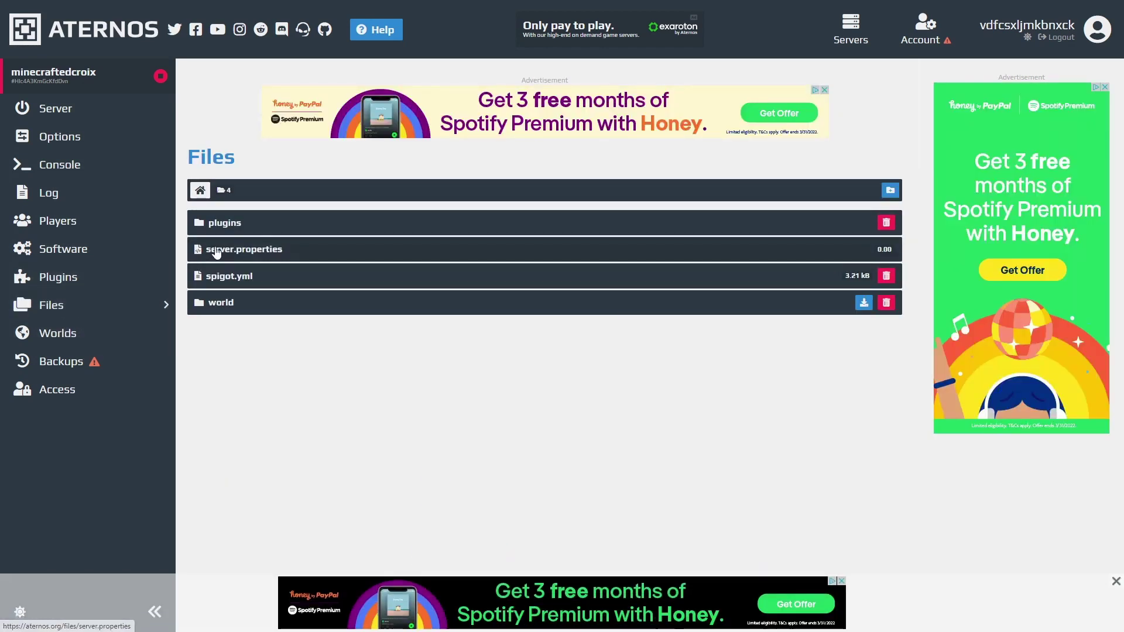
{"action": "left_click", "coordinate": [217, 251]}
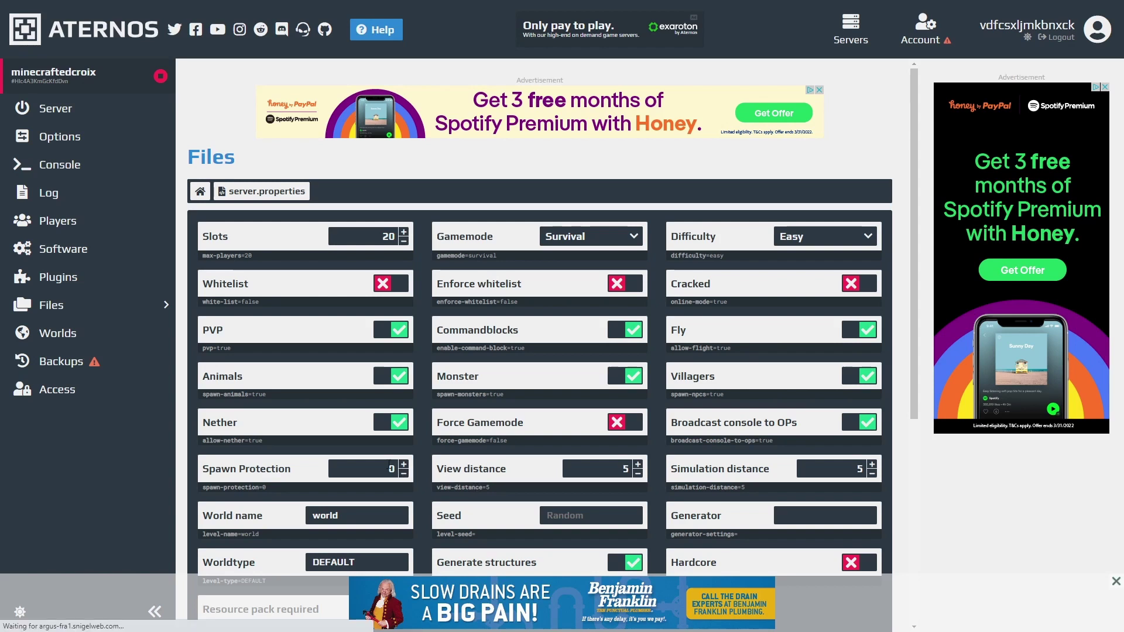
{"action": "scroll", "coordinate": [320, 346], "scroll_direction": "down", "scroll_amount": 1}
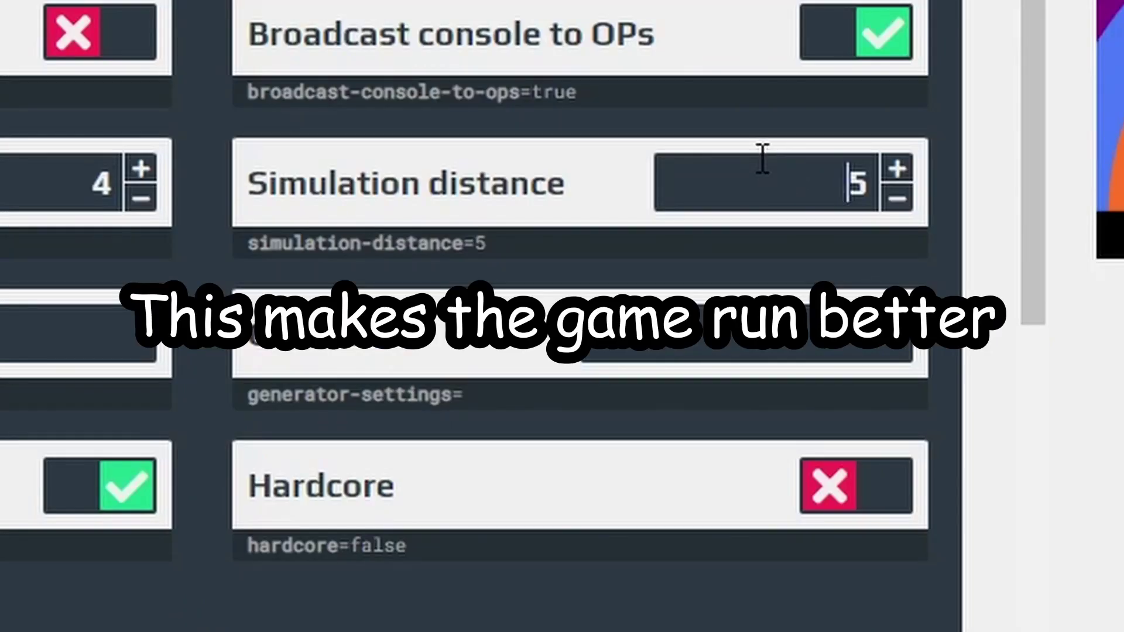
{"action": "left_click", "coordinate": [830, 404]}
{"action": "key", "text": "BackSpace"}
{"action": "type", "text": "3"}
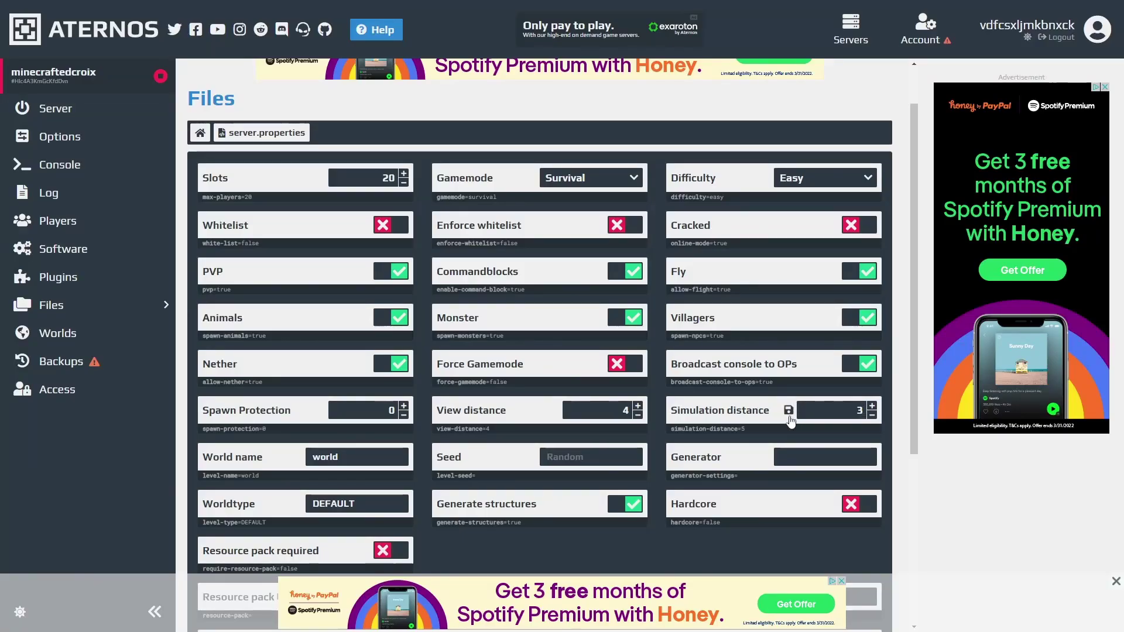
{"action": "left_click", "coordinate": [789, 414]}
Step: Point out the Cracked setting and scroll through the remaining server.properties options
{"action": "scroll", "coordinate": [561, 391], "scroll_direction": "up", "scroll_amount": 1}
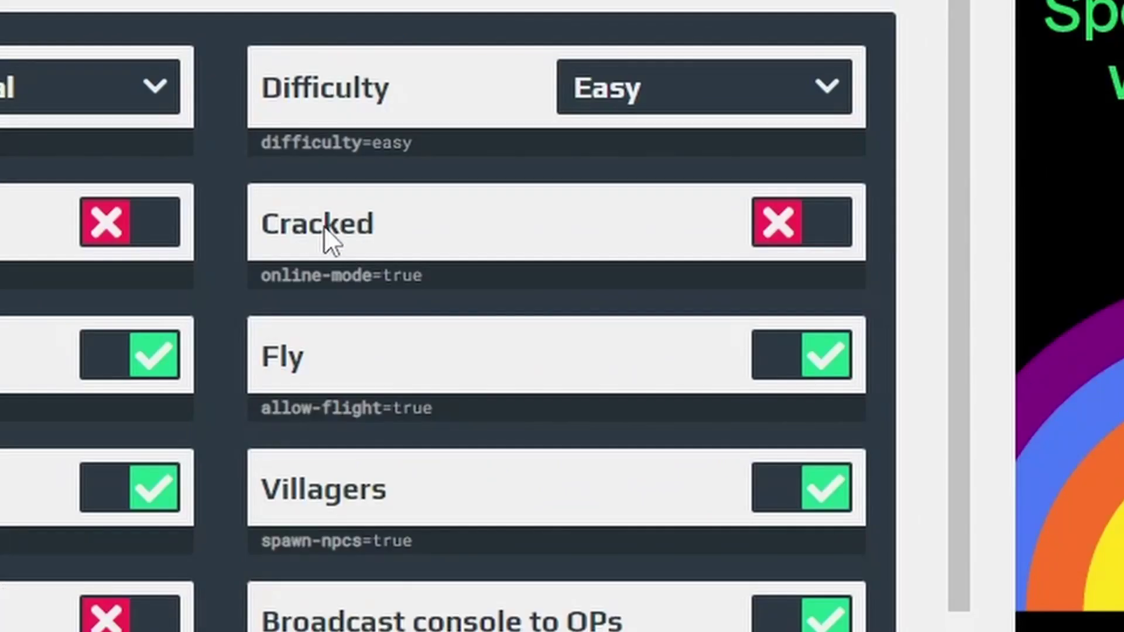
{"action": "left_click_drag", "start_coordinate": [678, 284], "coordinate": [702, 277]}
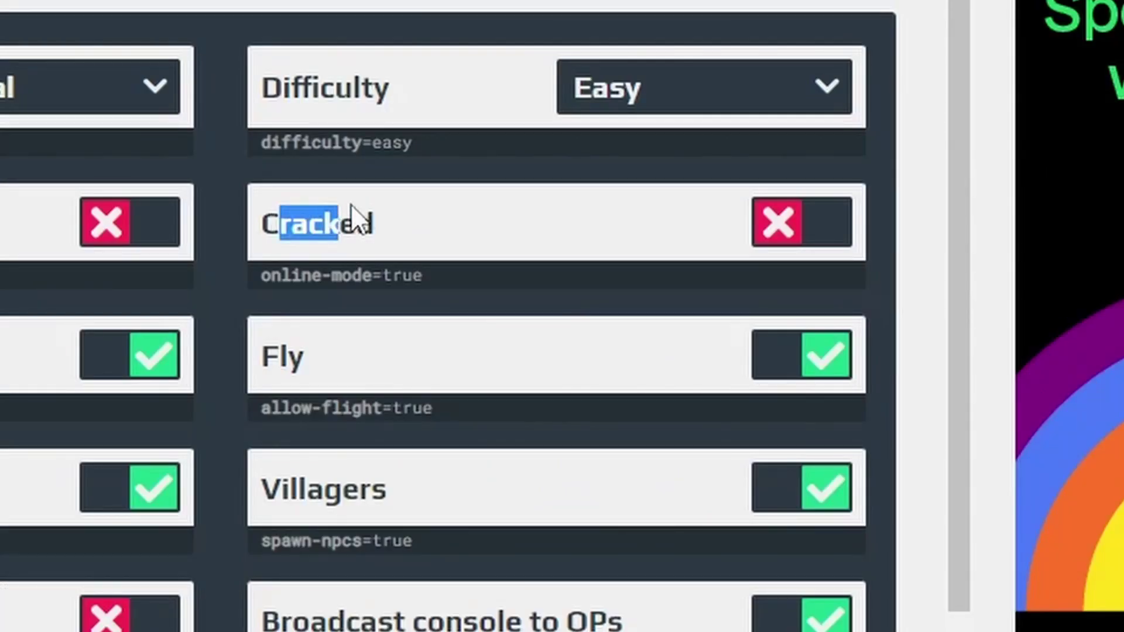
{"action": "left_click_drag", "start_coordinate": [350, 205], "coordinate": [287, 214]}
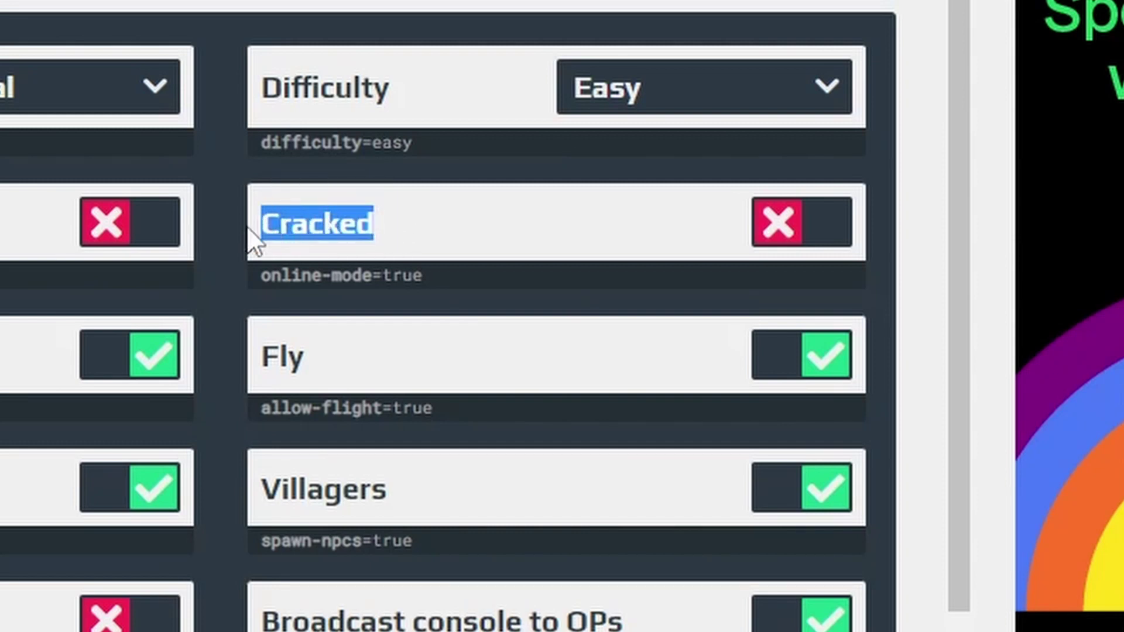
{"action": "left_click", "coordinate": [404, 253]}
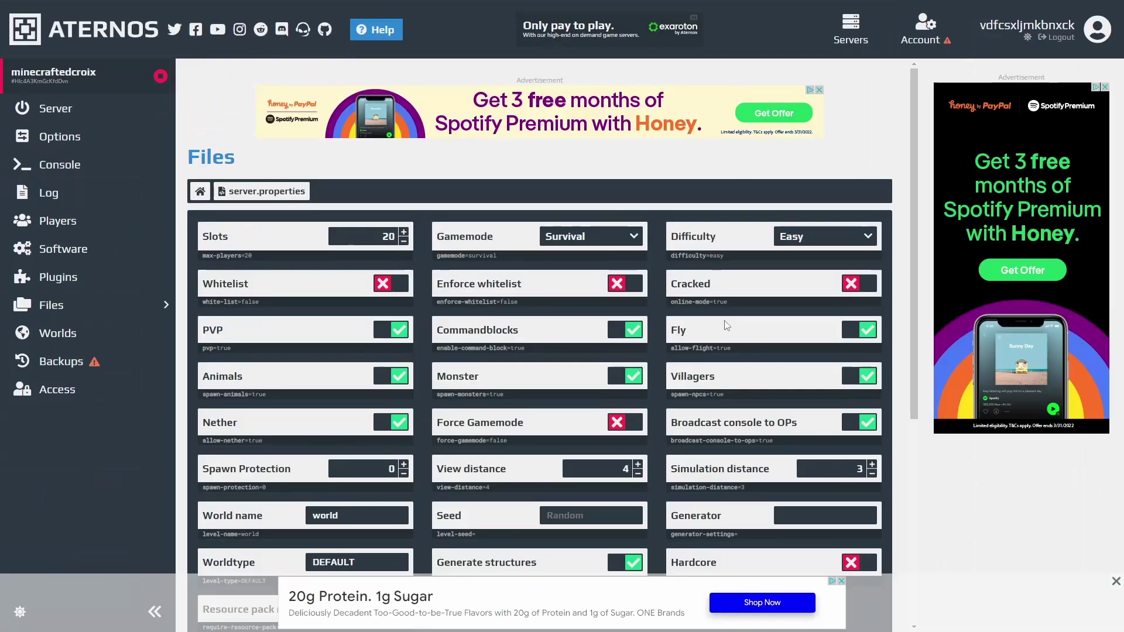
{"action": "scroll", "coordinate": [725, 326], "scroll_direction": "down", "scroll_amount": 3}
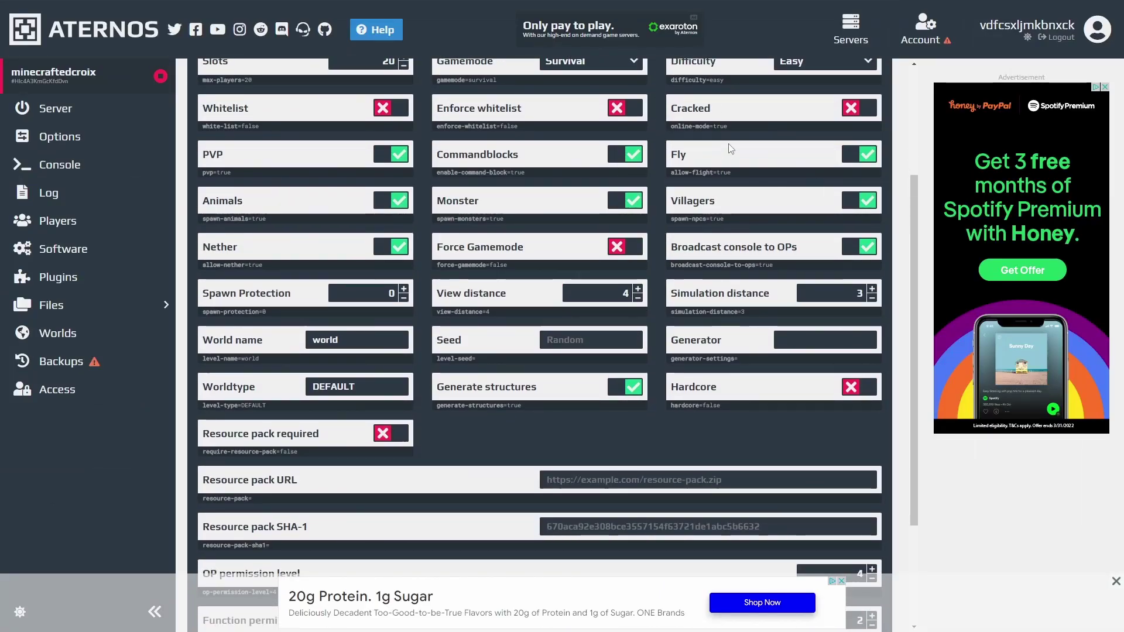
{"action": "scroll", "coordinate": [728, 143], "scroll_direction": "down", "scroll_amount": 3}
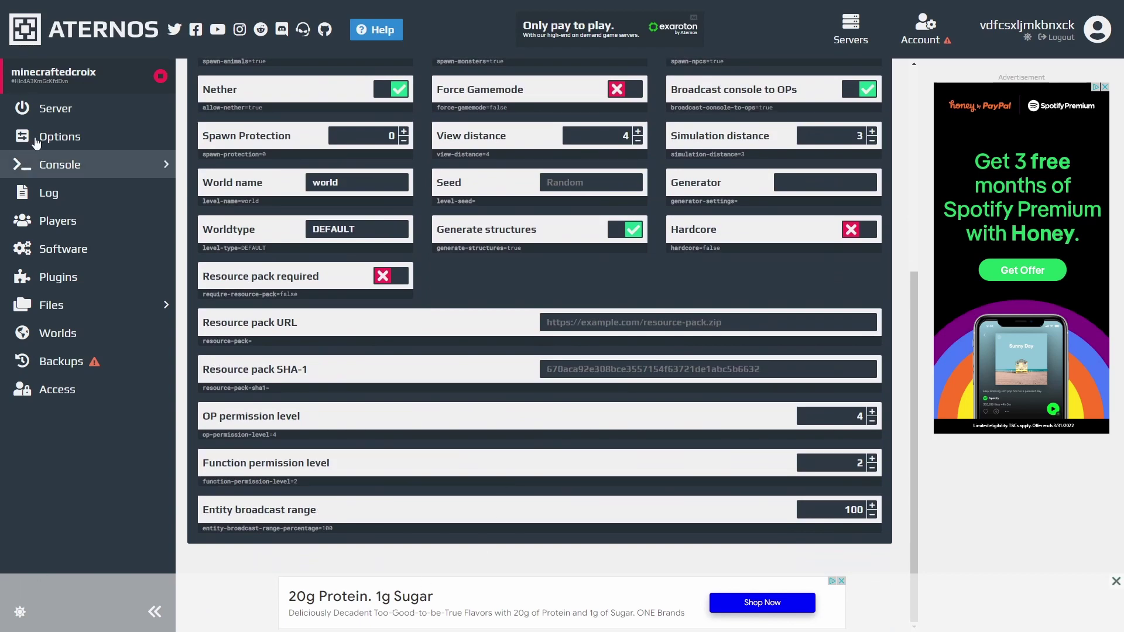
Step: Start the server from the overview, accepting the EULA
{"action": "left_click", "coordinate": [44, 109]}
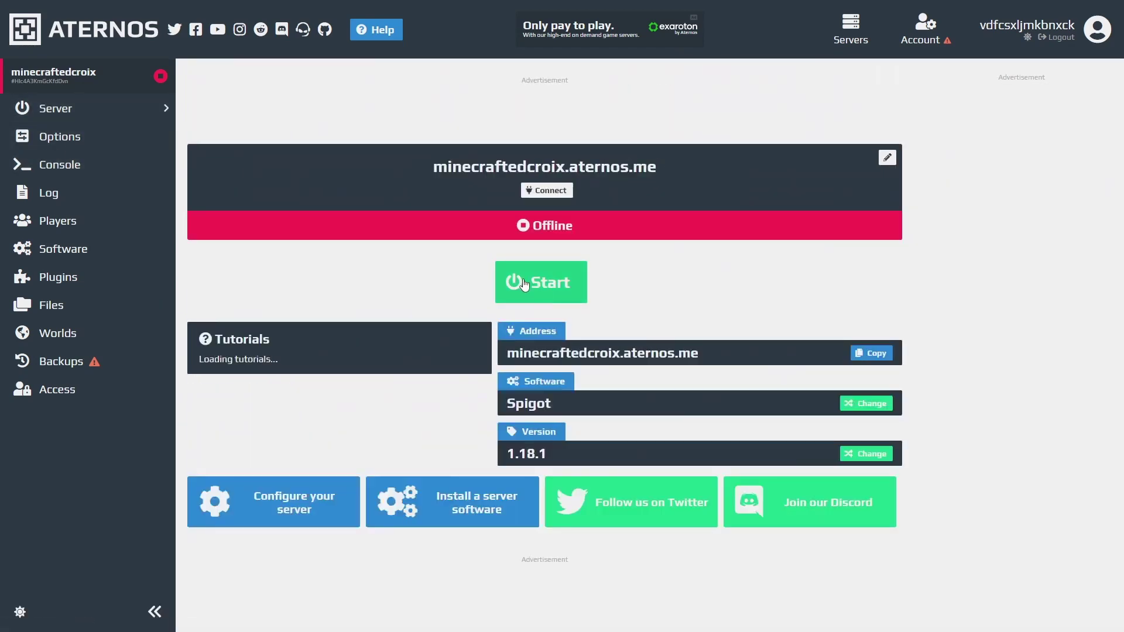
{"action": "left_click", "coordinate": [535, 286]}
{"action": "left_click", "coordinate": [644, 159]}
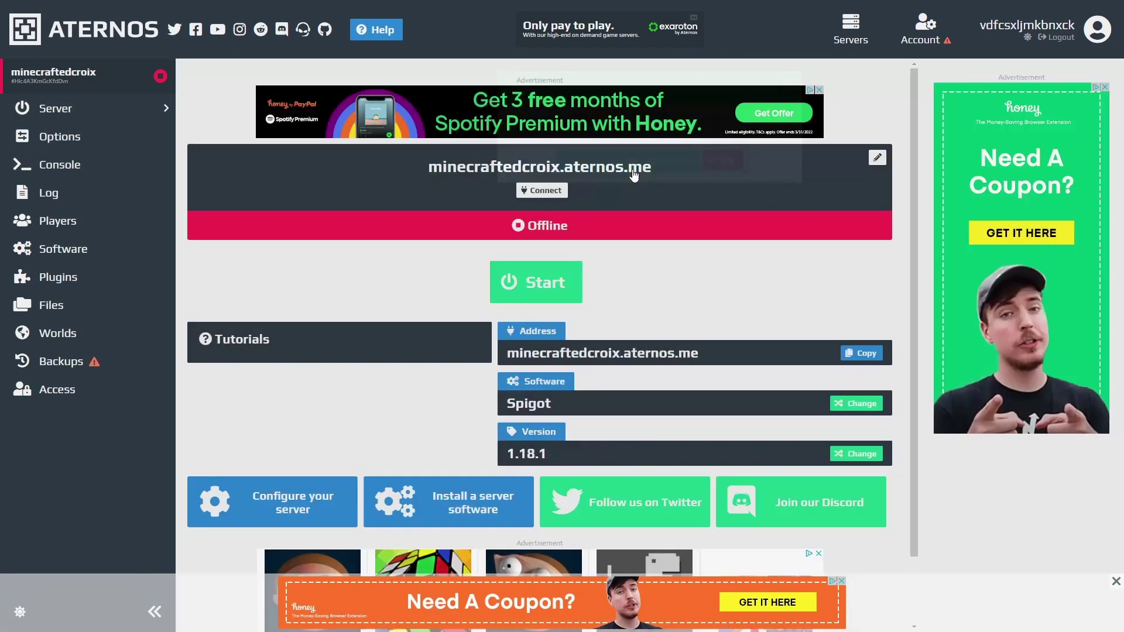
Step: Show the server's connection address and highlight its IP and port 37435
{"action": "left_click", "coordinate": [556, 192]}
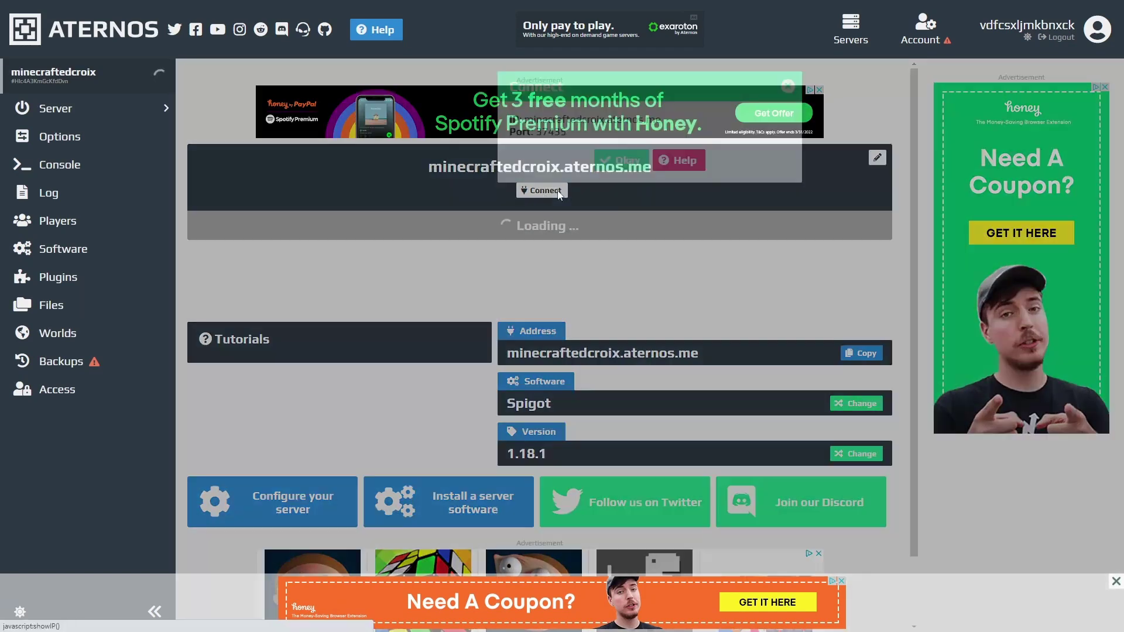
{"action": "left_click_drag", "start_coordinate": [567, 132], "coordinate": [533, 136]}
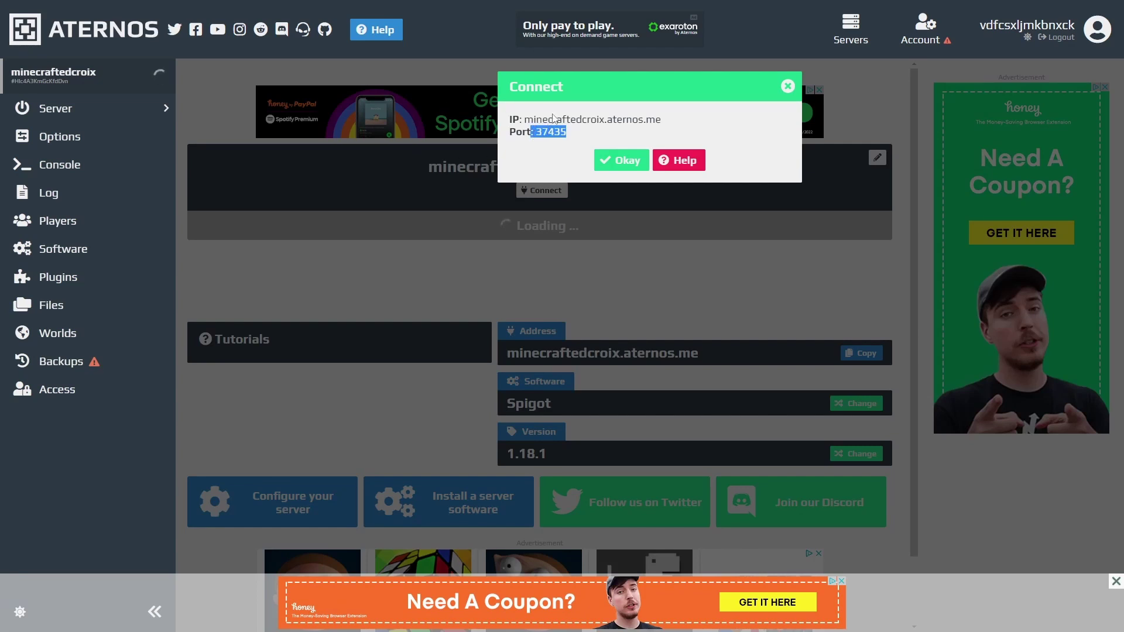
{"action": "left_click", "coordinate": [603, 115]}
{"action": "left_click_drag", "start_coordinate": [577, 135], "coordinate": [524, 121]}
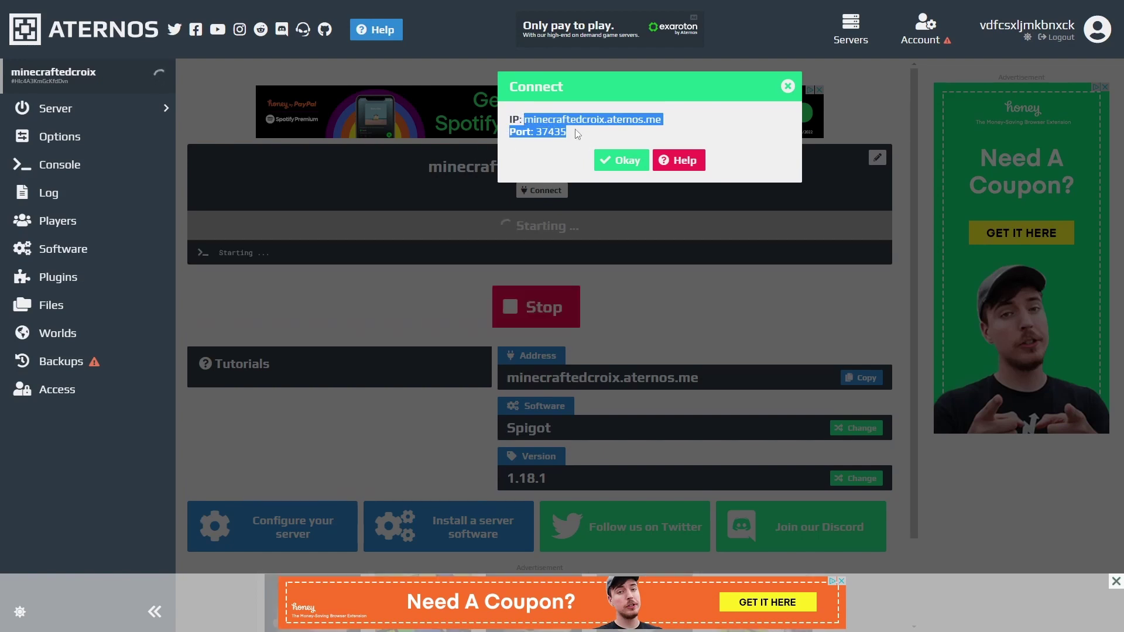
{"action": "left_click", "coordinate": [576, 136]}
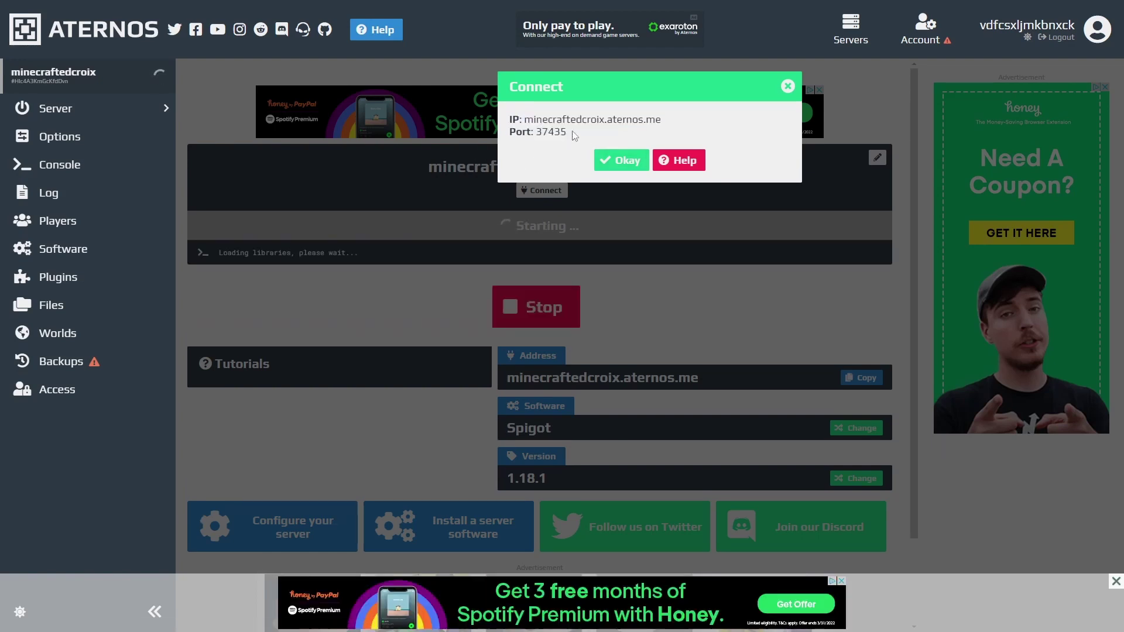